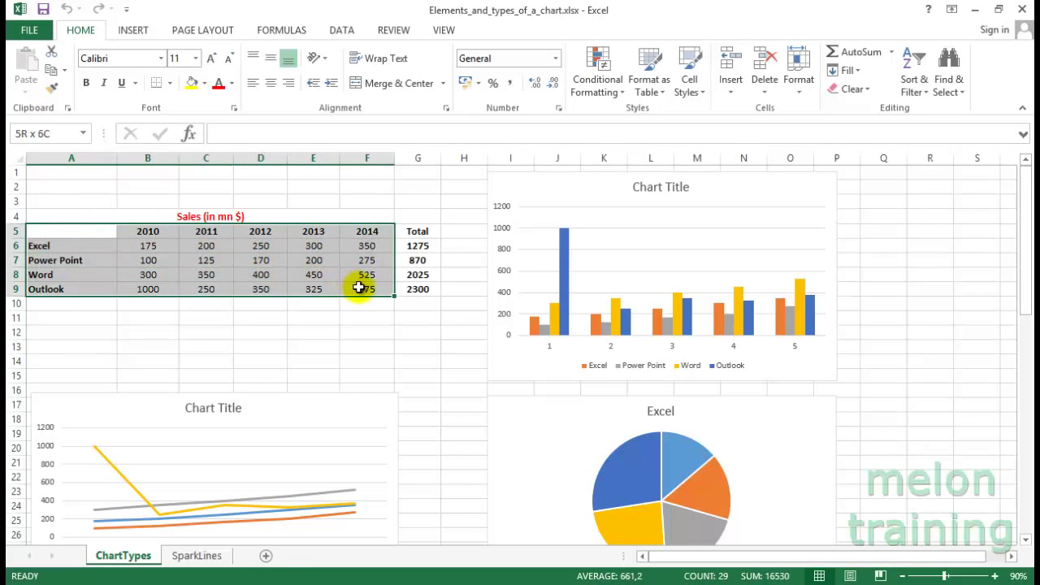
- Insert a default embedded chart from the sales range A5:F9, and delete it
key(alt+F1)
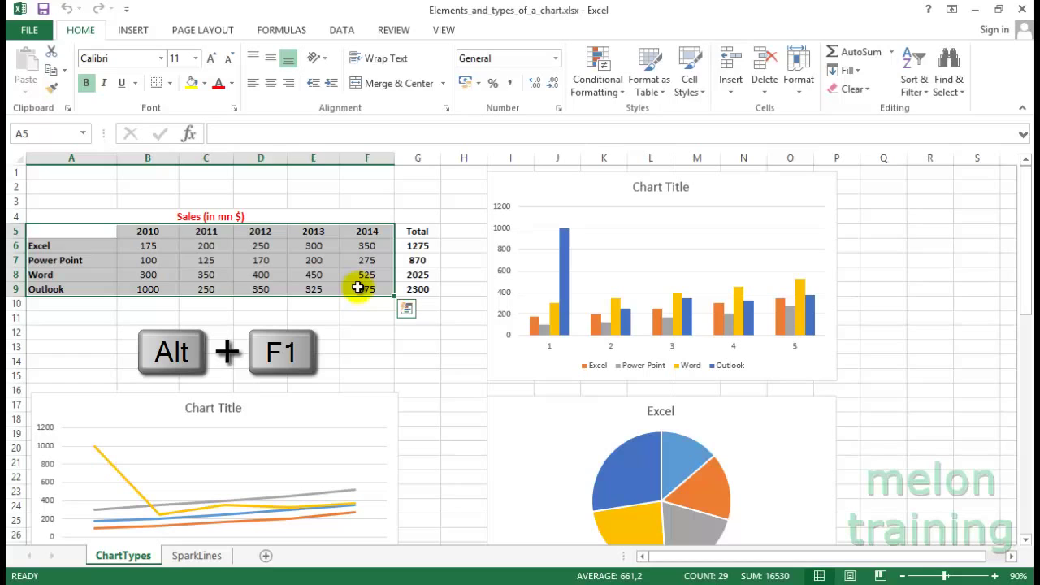
key(alt+F1)
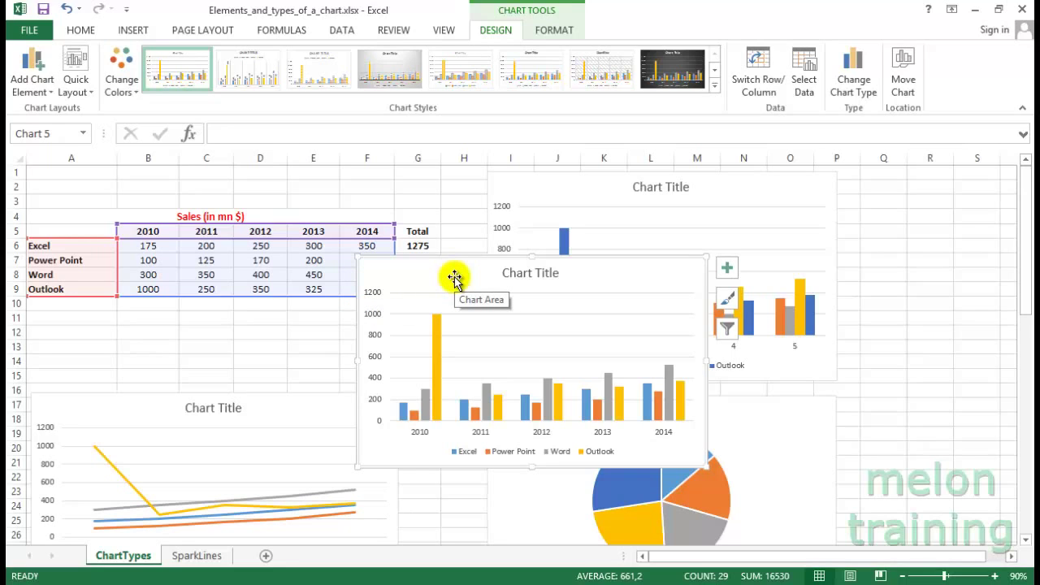
key(Delete)
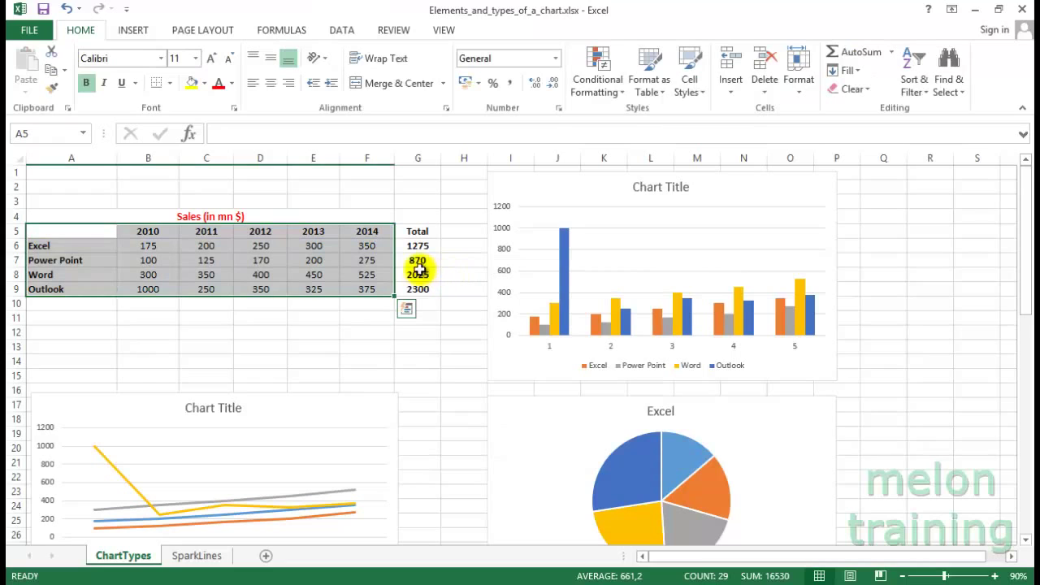
- Insert a default embedded chart with only cell B7 of the sales table selected, and delete it
click(176, 260)
key(alt+F1)
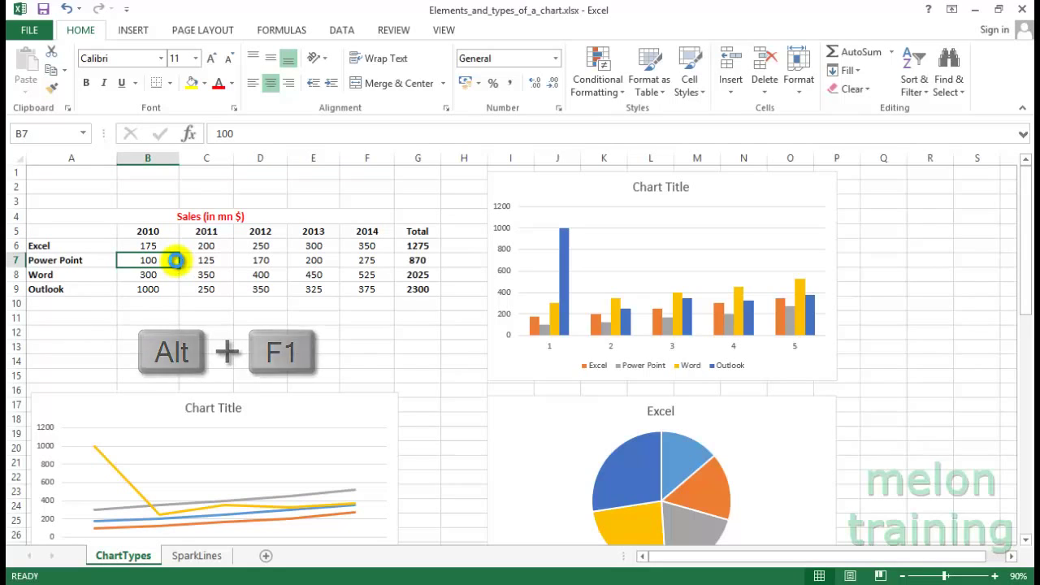
key(alt+F1)
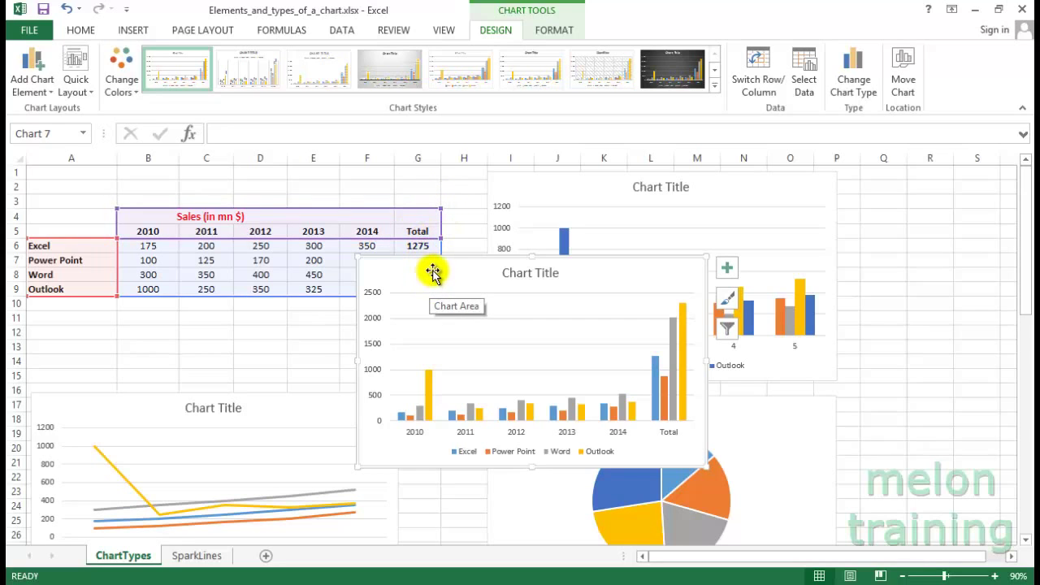
key(Delete)
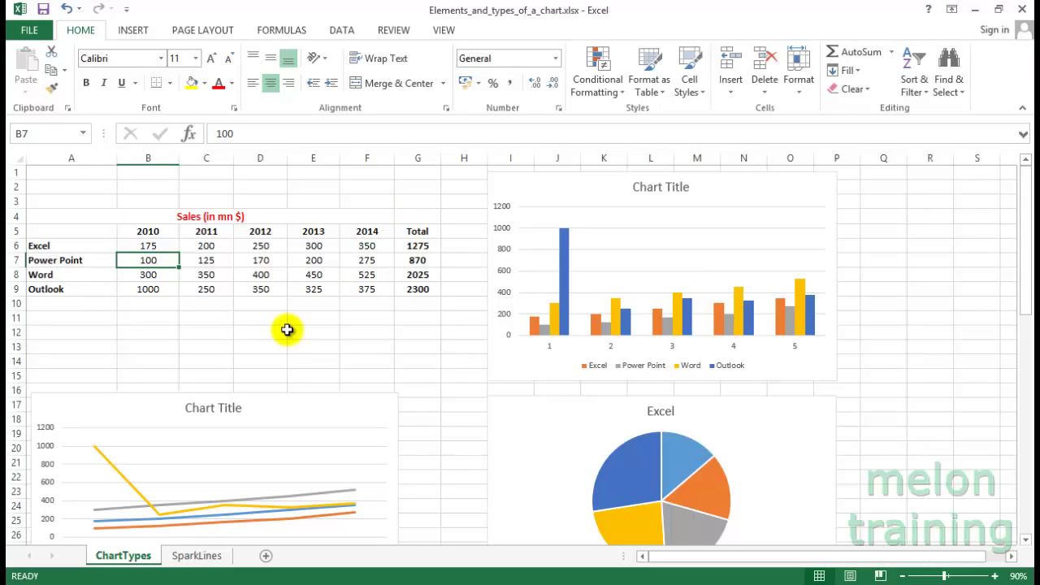
- Insert a default embedded chart from the product names and the 2013 column only, A5:A9 and E5:E9, and delete it
drag(58, 230, 57, 287)
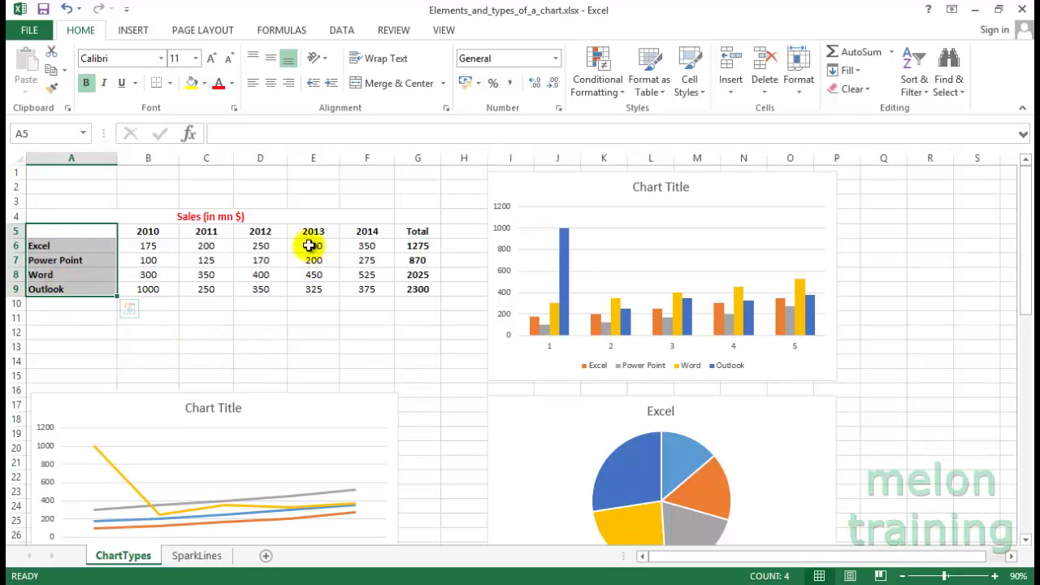
drag(313, 231, 305, 286)
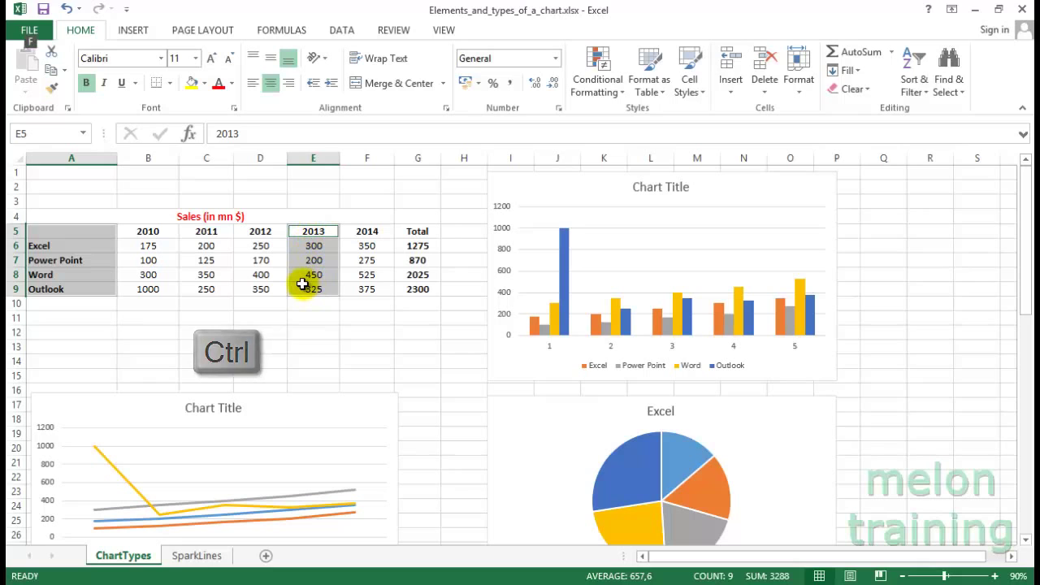
key(alt)
key(alt+F1)
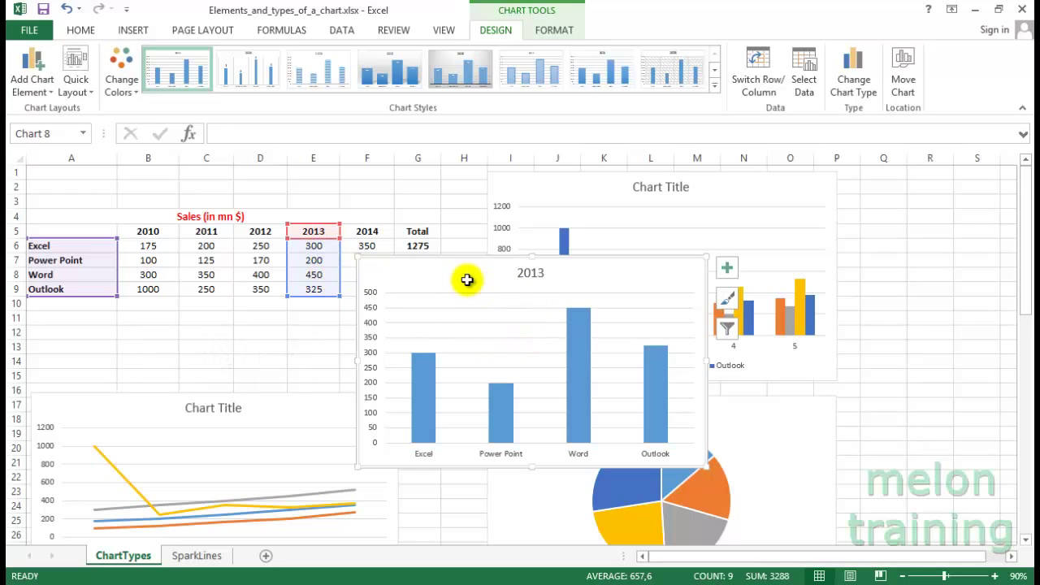
key(Delete)
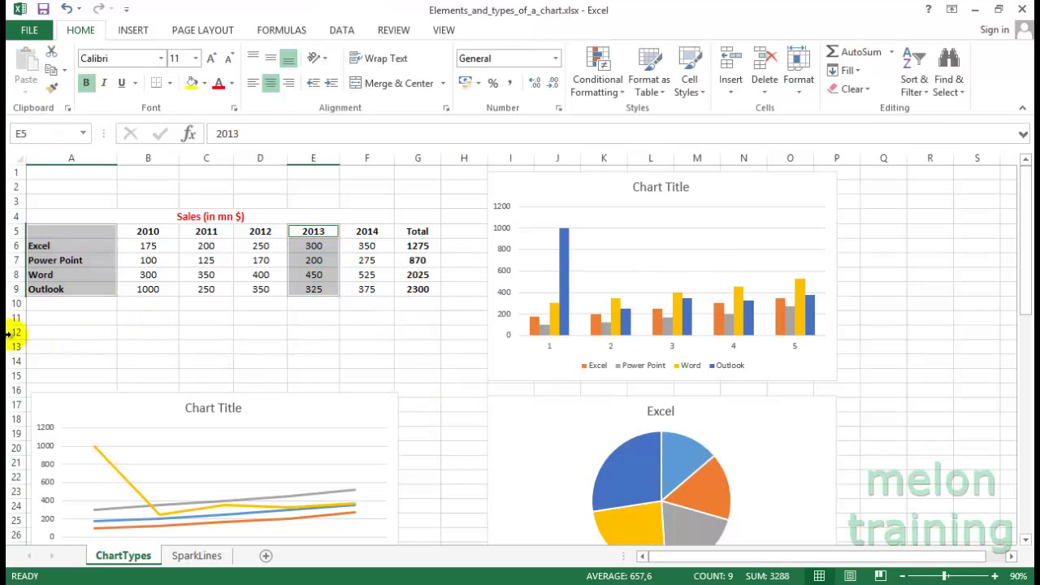
- Create a default chart of the sales range A5:F9 on its own chart sheet
click(151, 260)
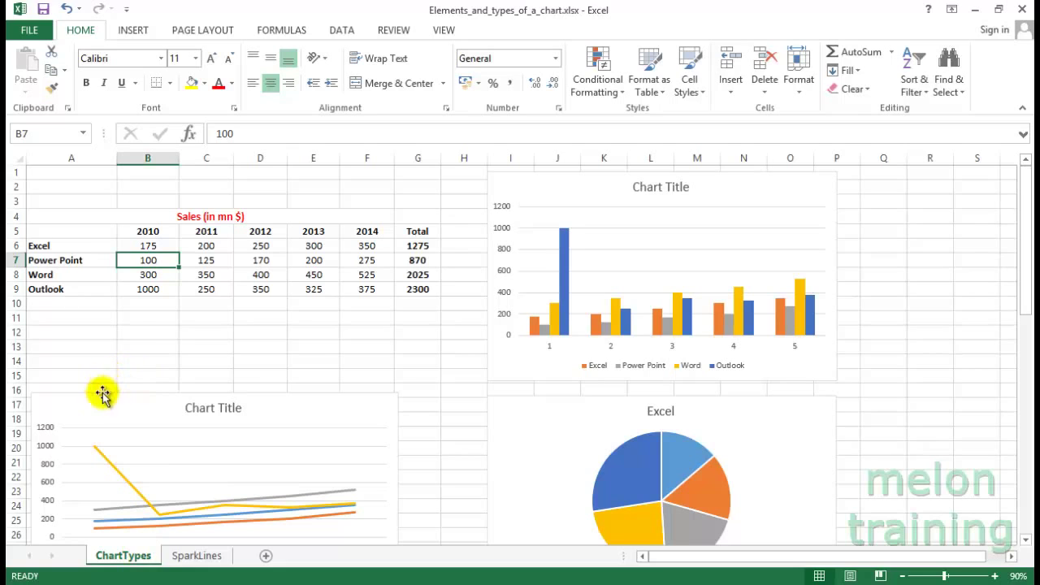
drag(61, 234, 360, 281)
key(F11)
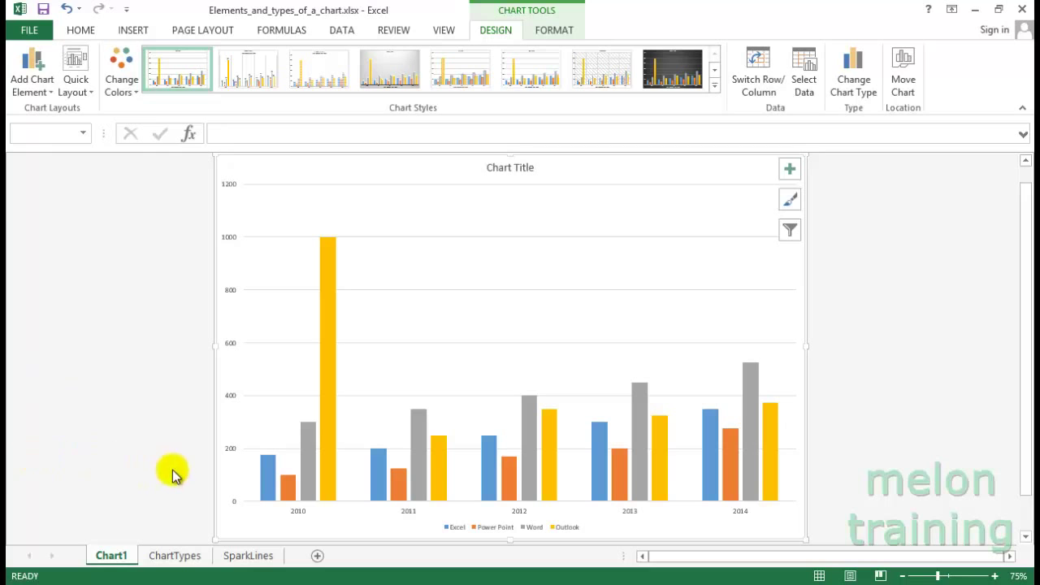
- Set Outlook's 2010 sales in cell B9 of ChartTypes to 100 and check the chart on the Chart1 sheet
click(174, 555)
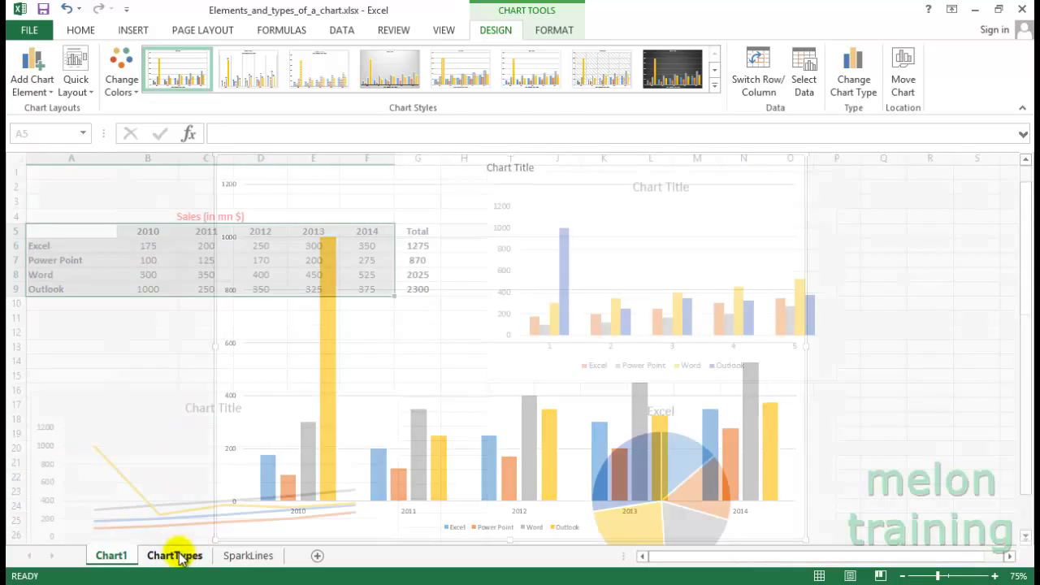
click(145, 284)
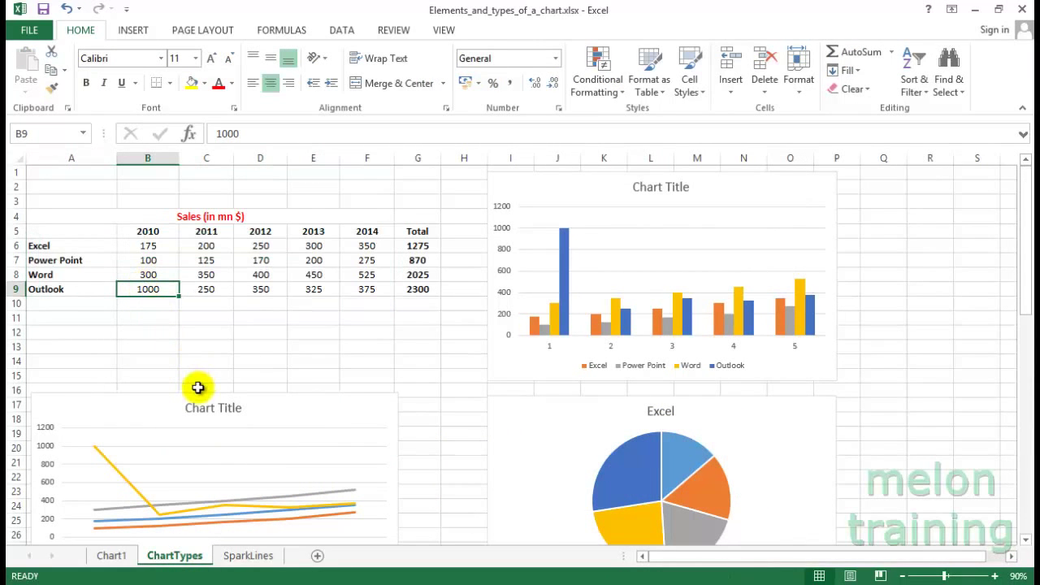
text(1)
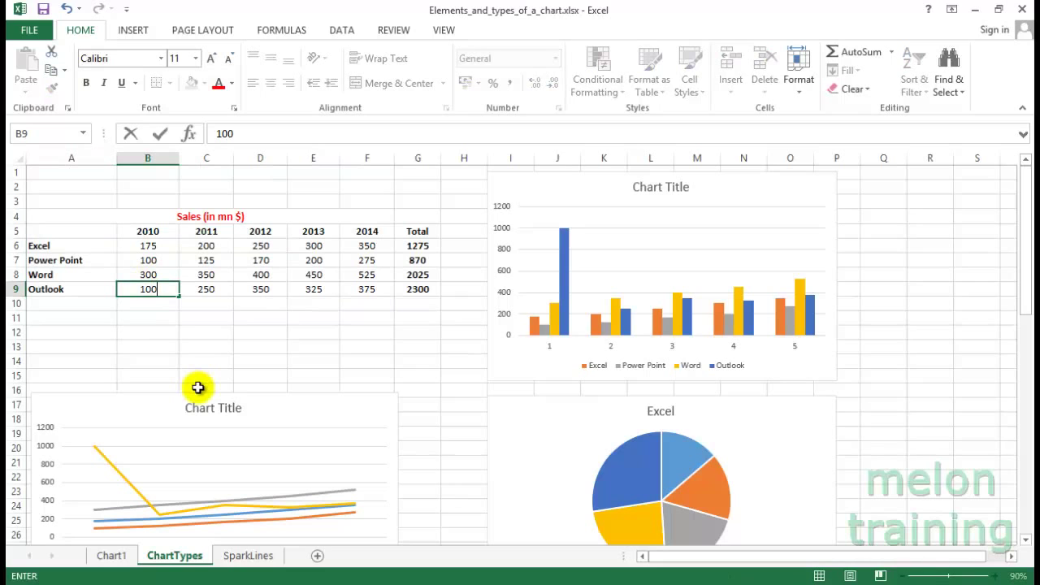
key(Return)
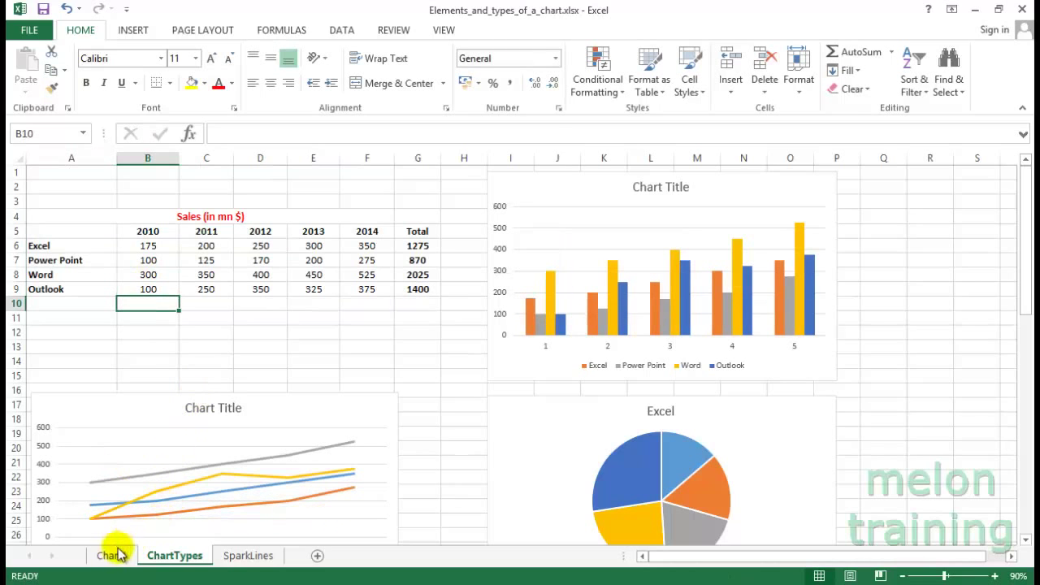
click(122, 554)
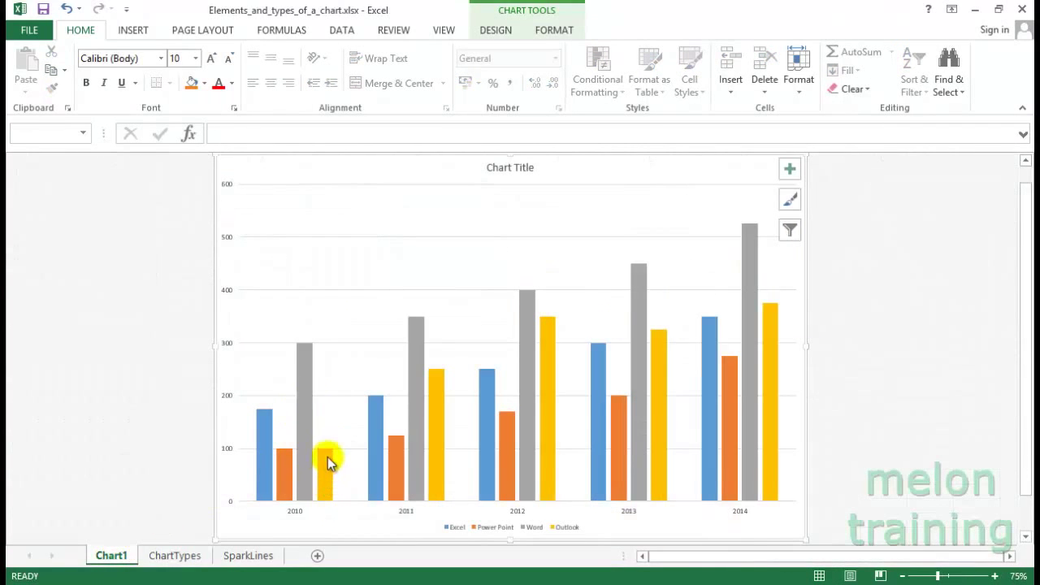
- View the Quick Analysis chart suggestions for the range A5:F9 on the ChartTypes sheet and dismiss them without inserting a chart
click(175, 555)
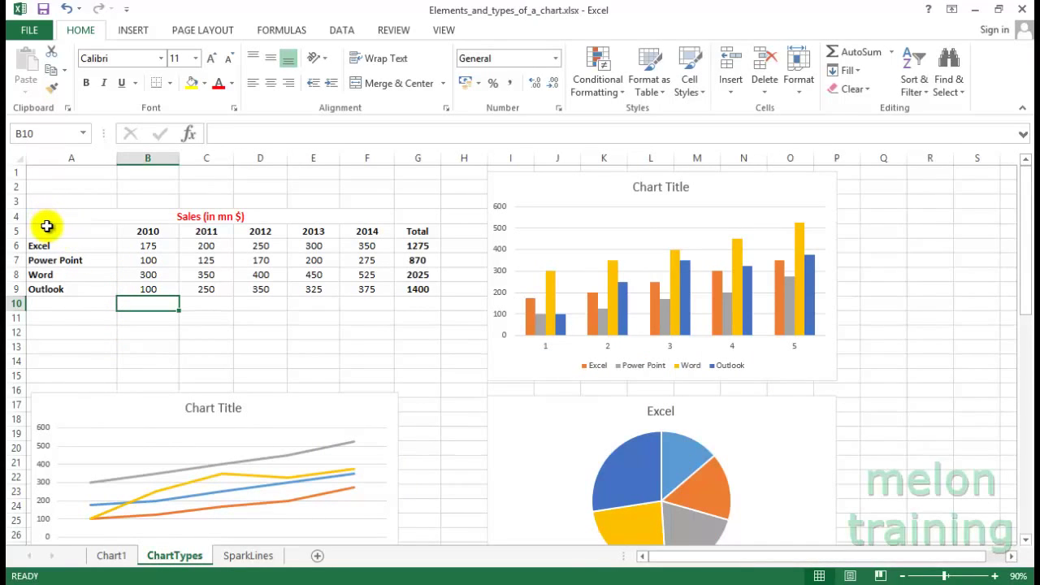
drag(53, 228, 371, 288)
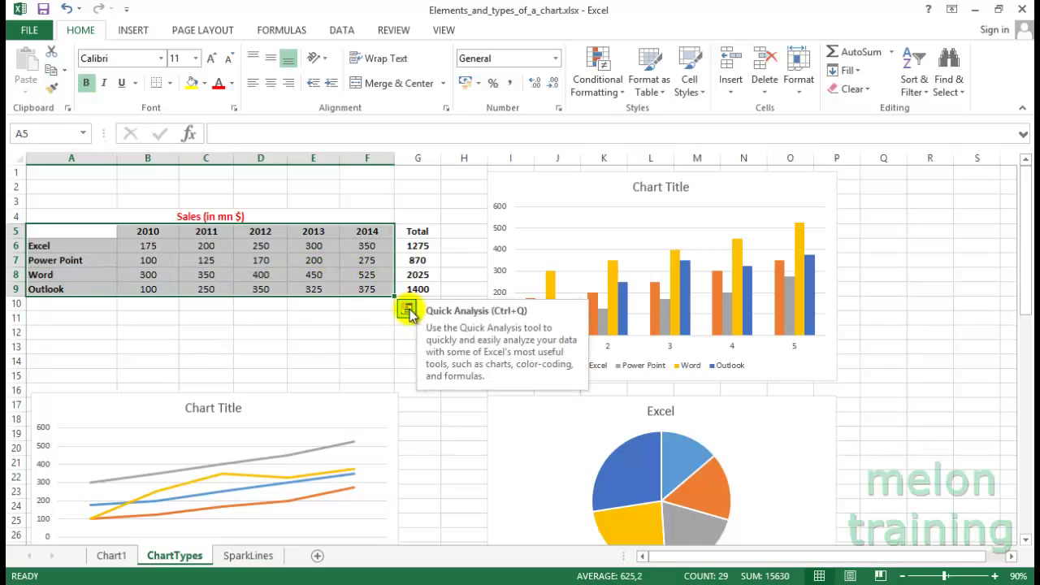
click(407, 309)
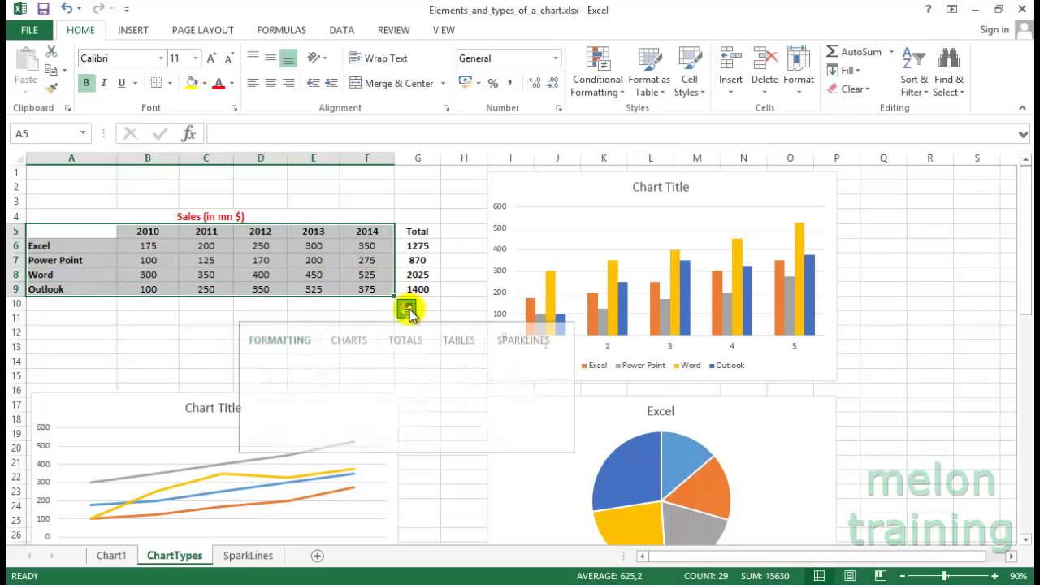
click(348, 346)
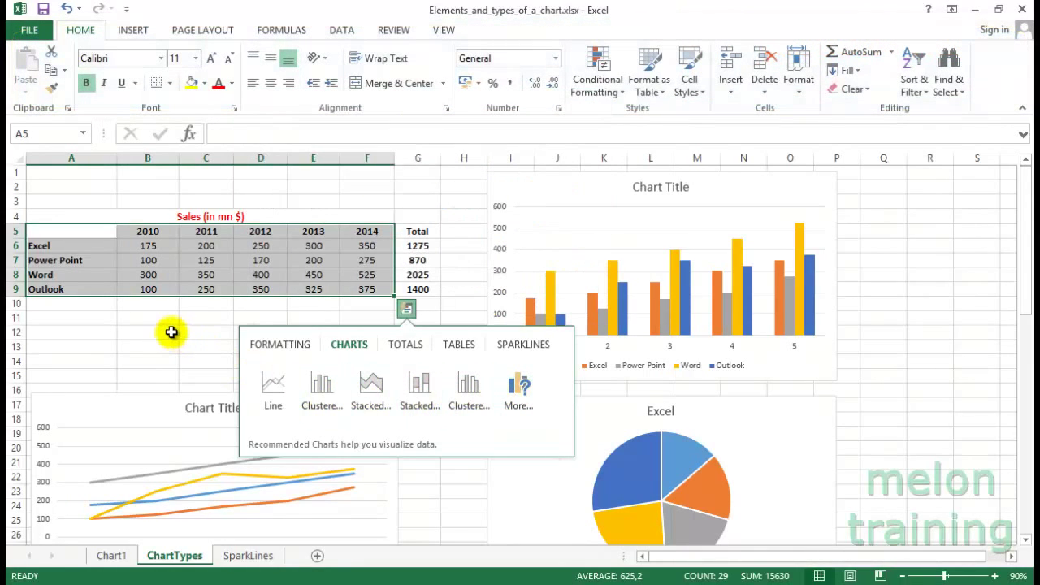
click(170, 332)
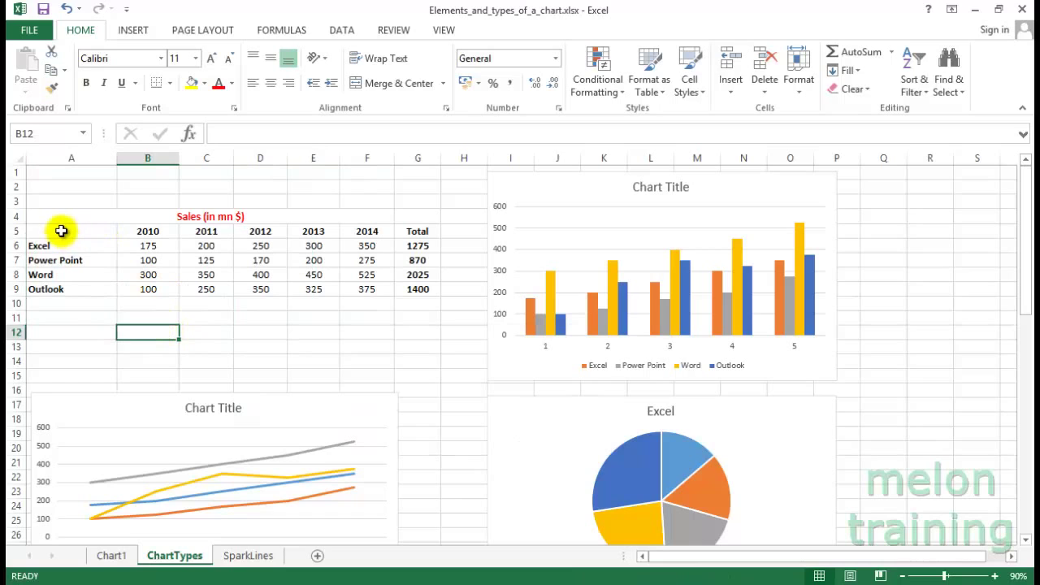
- Select the sales range A5:F9 and examine the line, pie and bar chart subtypes available for insertion
drag(61, 230, 365, 289)
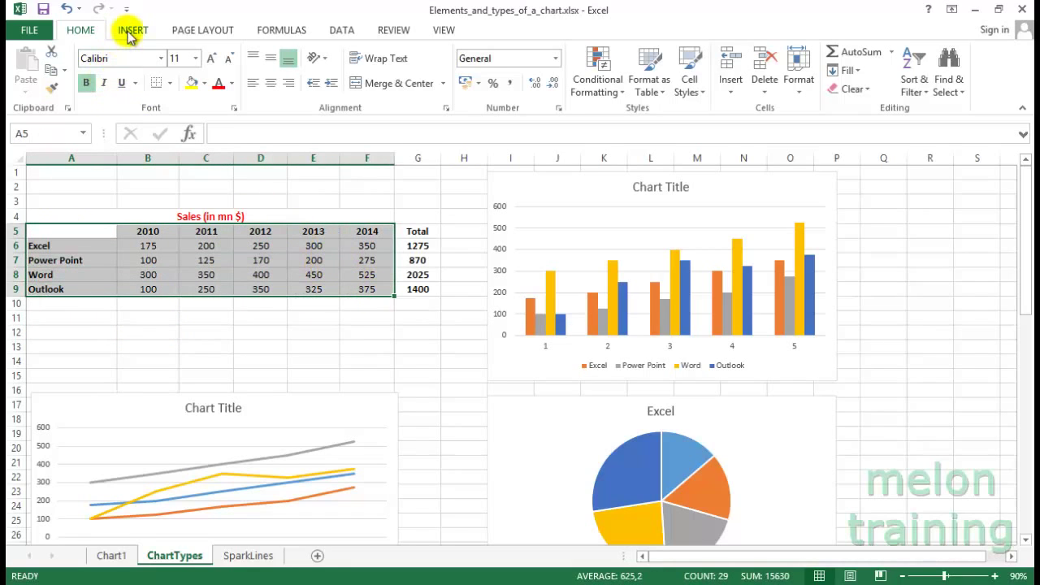
click(130, 33)
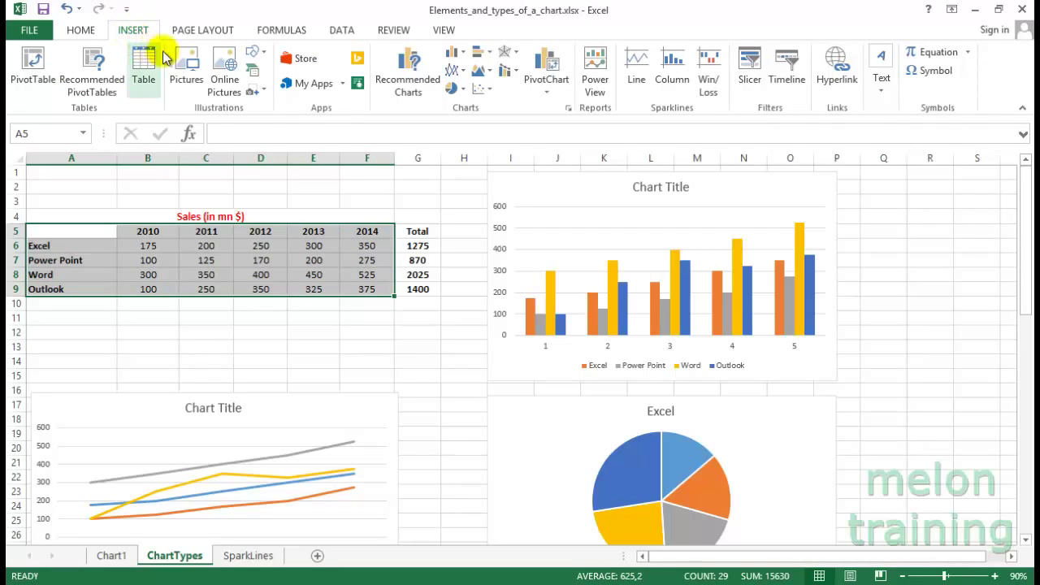
click(466, 59)
click(456, 71)
click(457, 71)
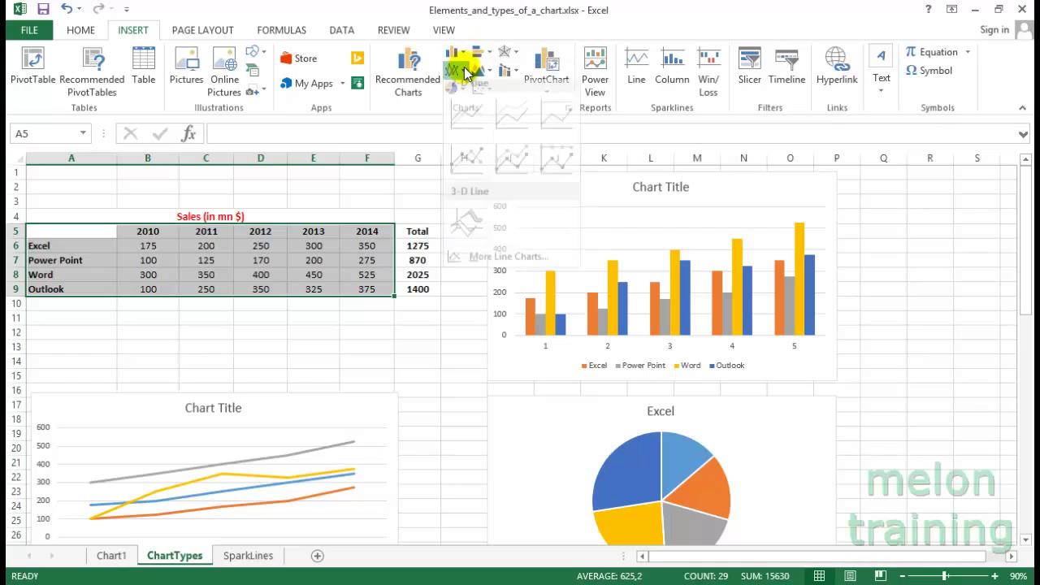
click(457, 71)
click(459, 85)
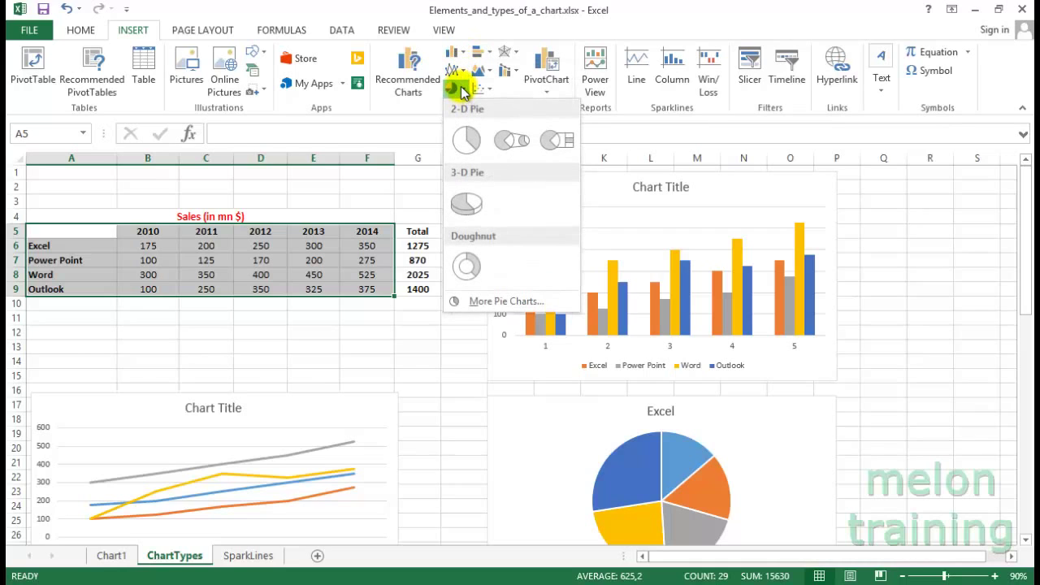
click(460, 85)
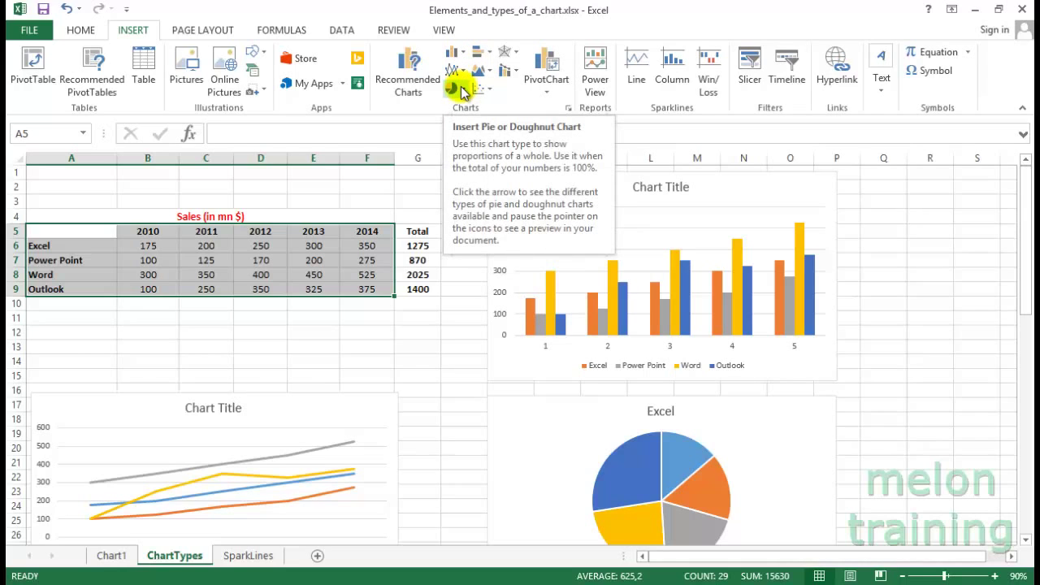
click(490, 52)
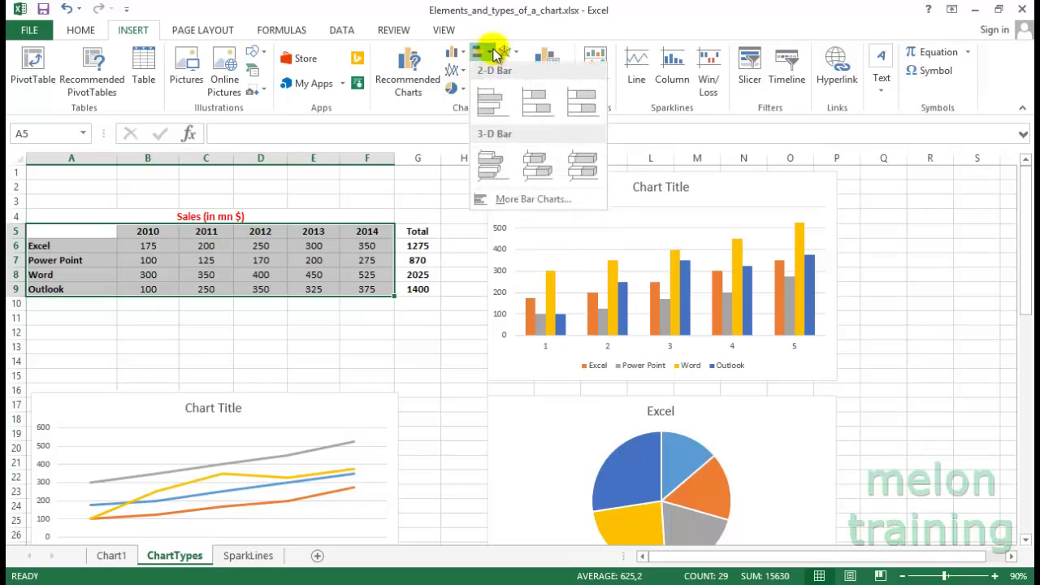
click(492, 53)
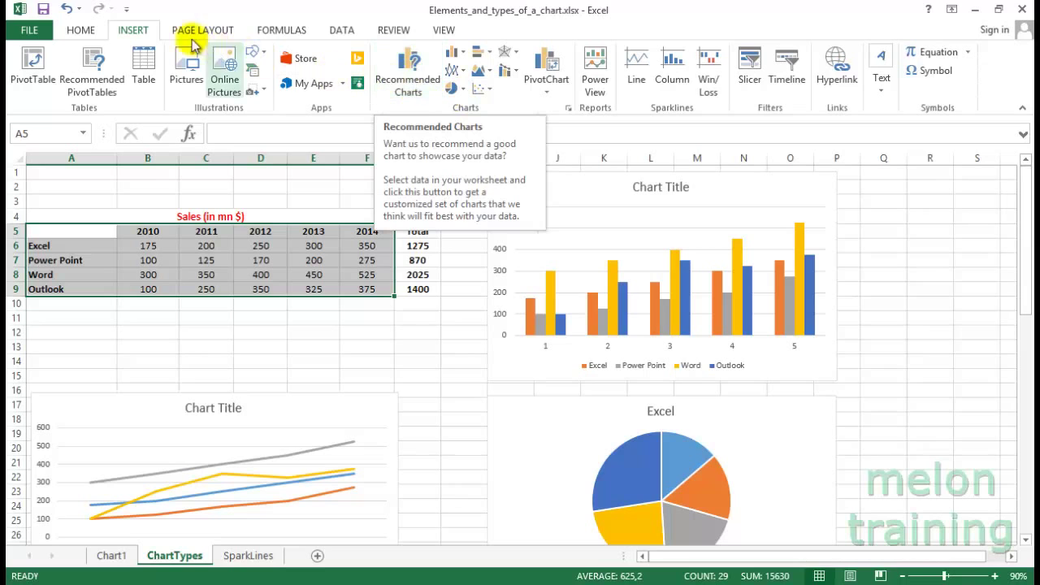
- Look through the Recommended Charts for the sales range, cancel without inserting any, and deselect the range
click(409, 71)
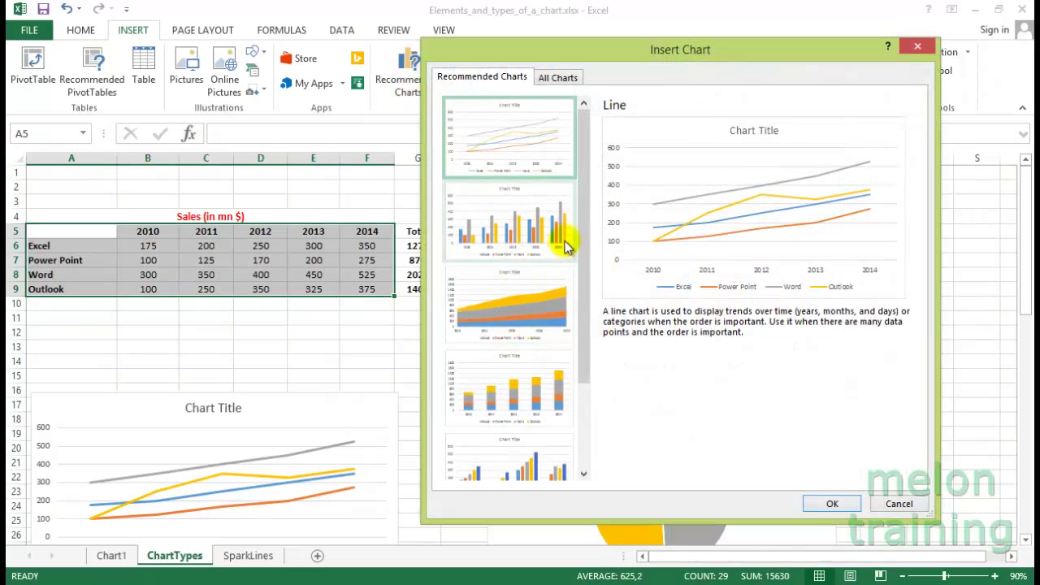
scroll(583, 244, down, 3)
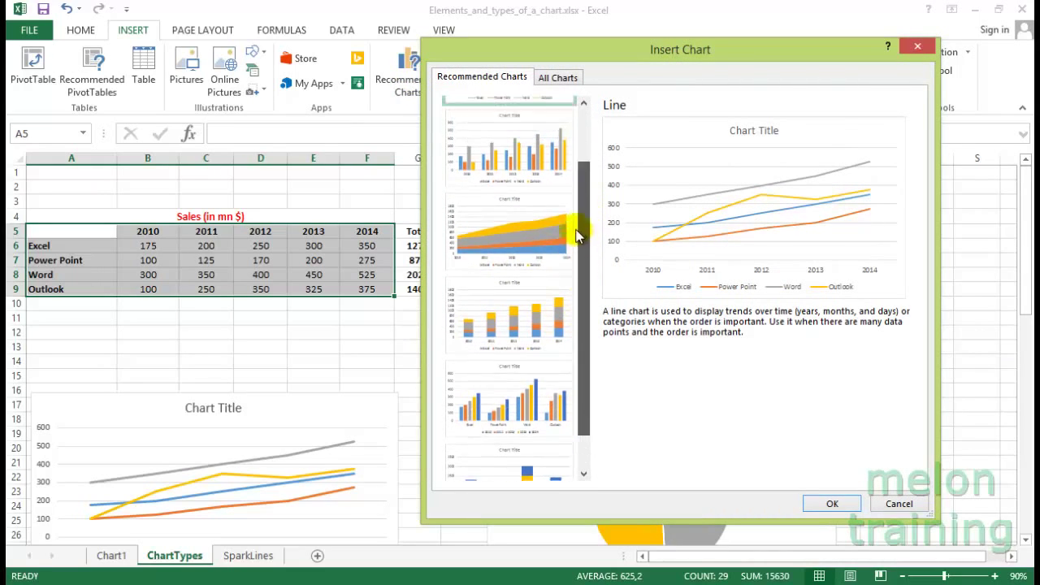
scroll(576, 235, up, 3)
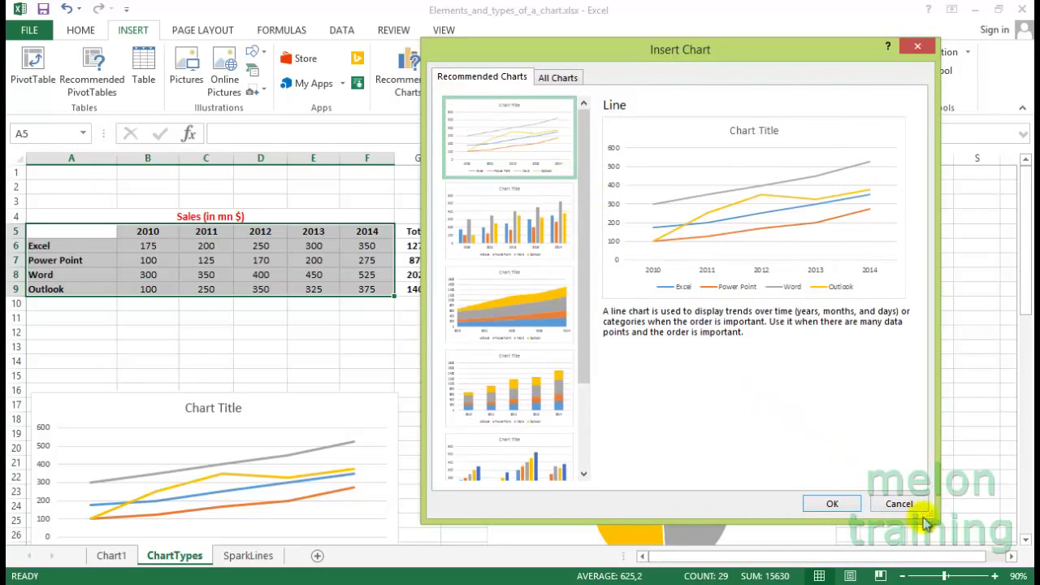
click(898, 504)
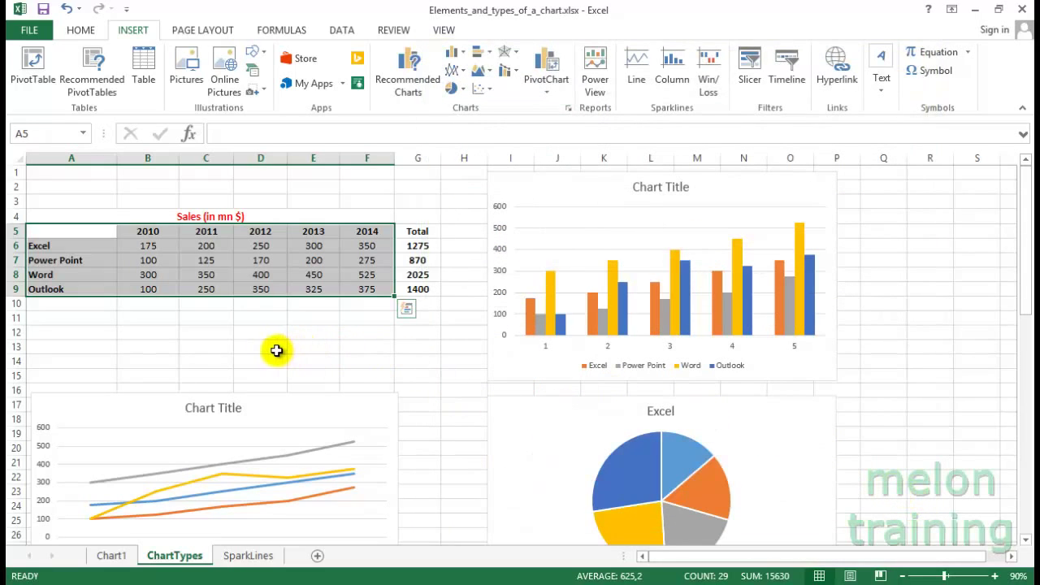
click(64, 175)
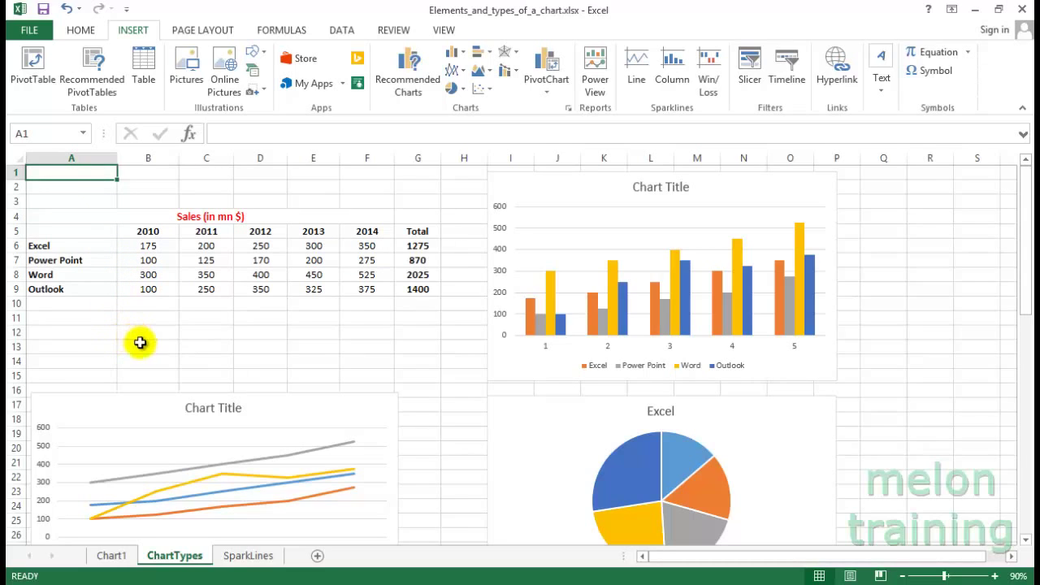
- On the SparkLines sheet, insert line sparklines in N15:N19 from the monthly sales data in B15:M19
click(251, 555)
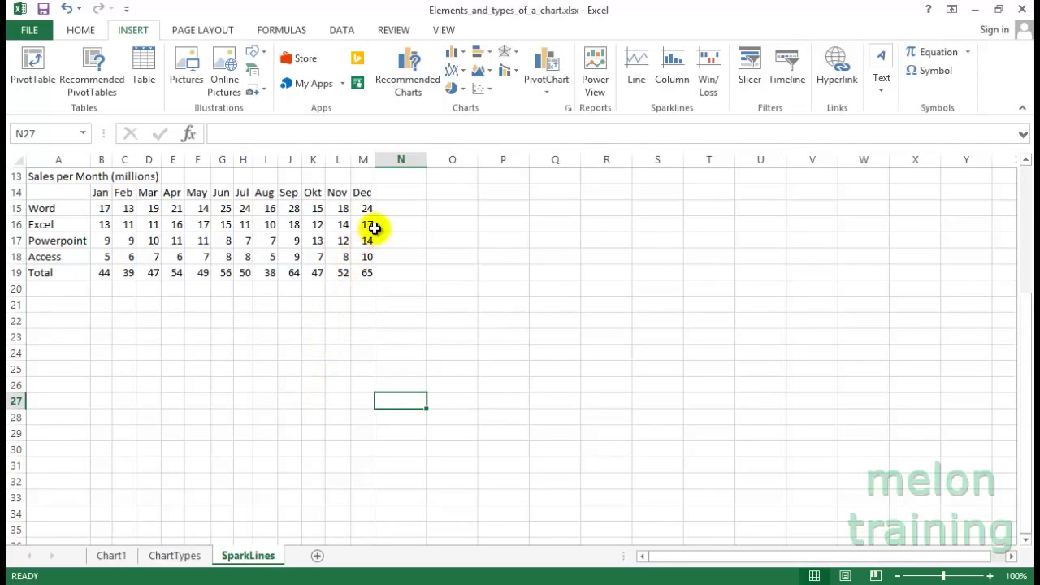
click(389, 207)
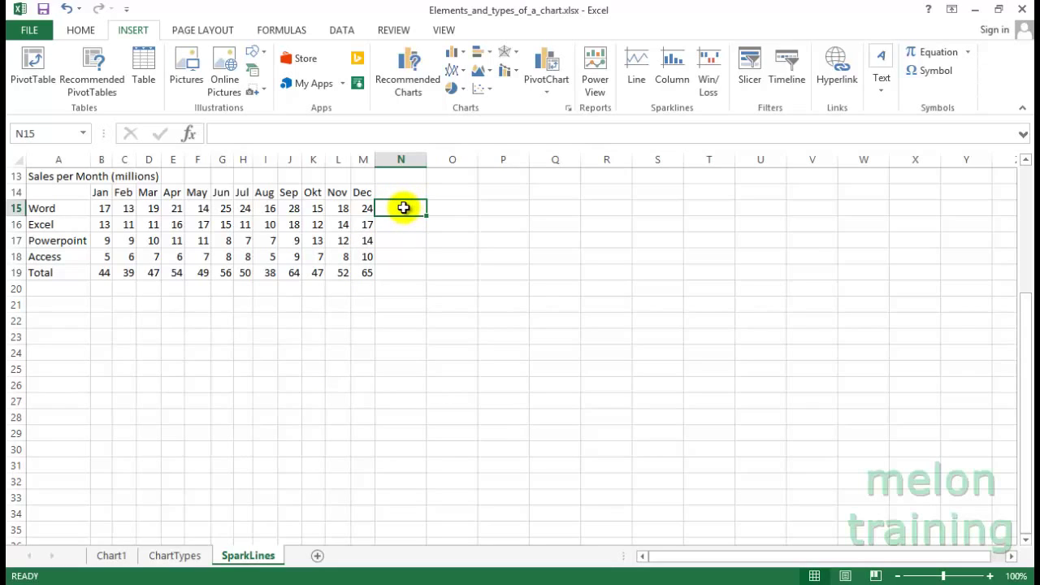
drag(403, 209, 401, 266)
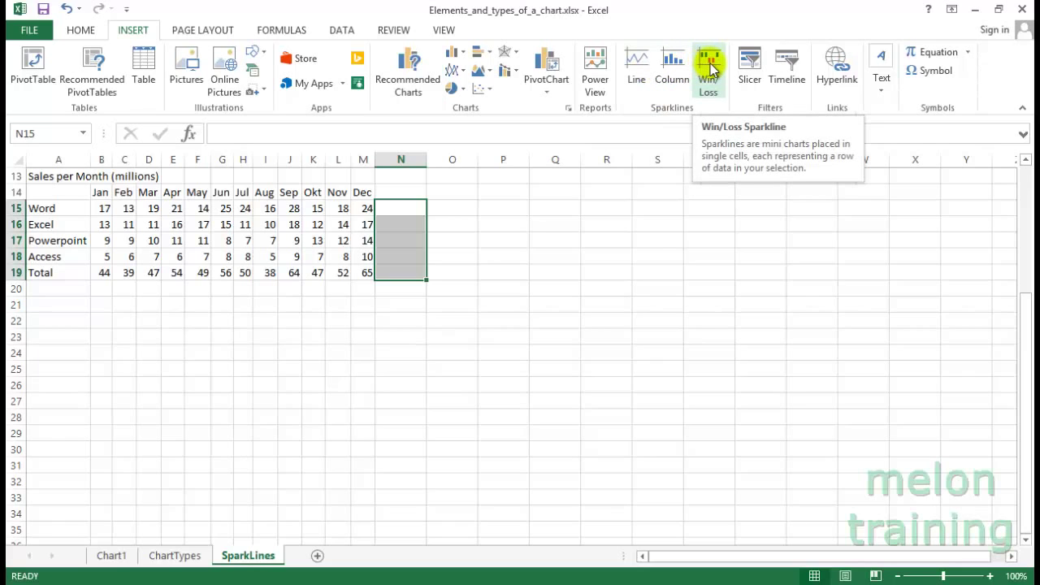
click(637, 65)
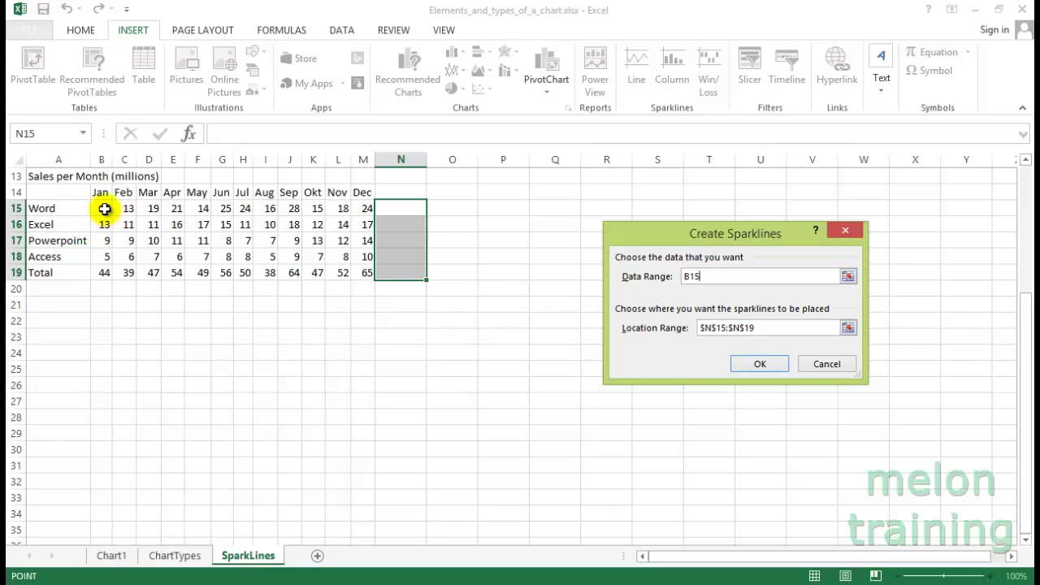
drag(105, 209, 366, 271)
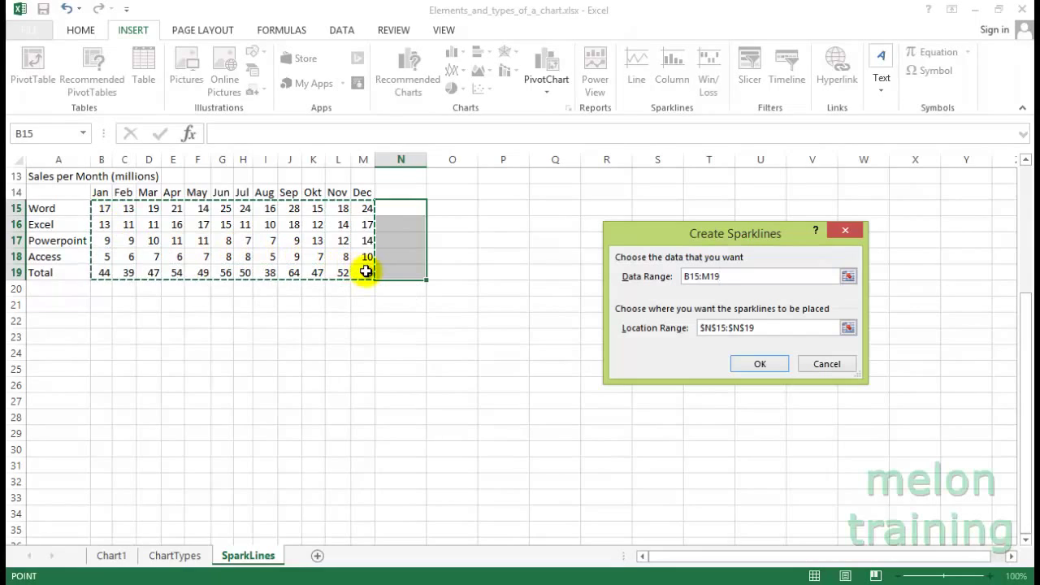
click(771, 365)
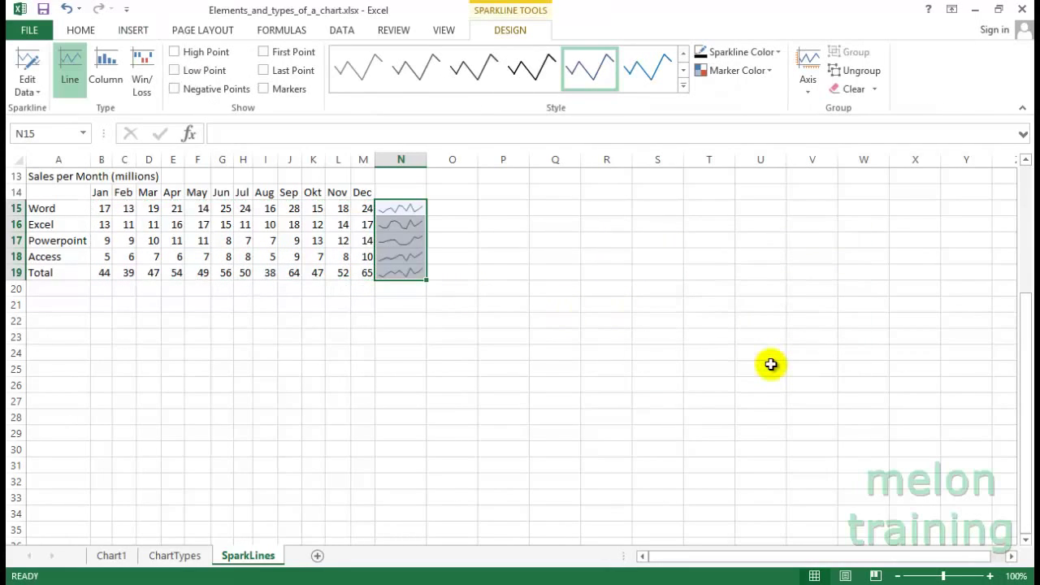
- Examine the line sparklines in cells N15 through N19 one by one
click(415, 208)
click(404, 221)
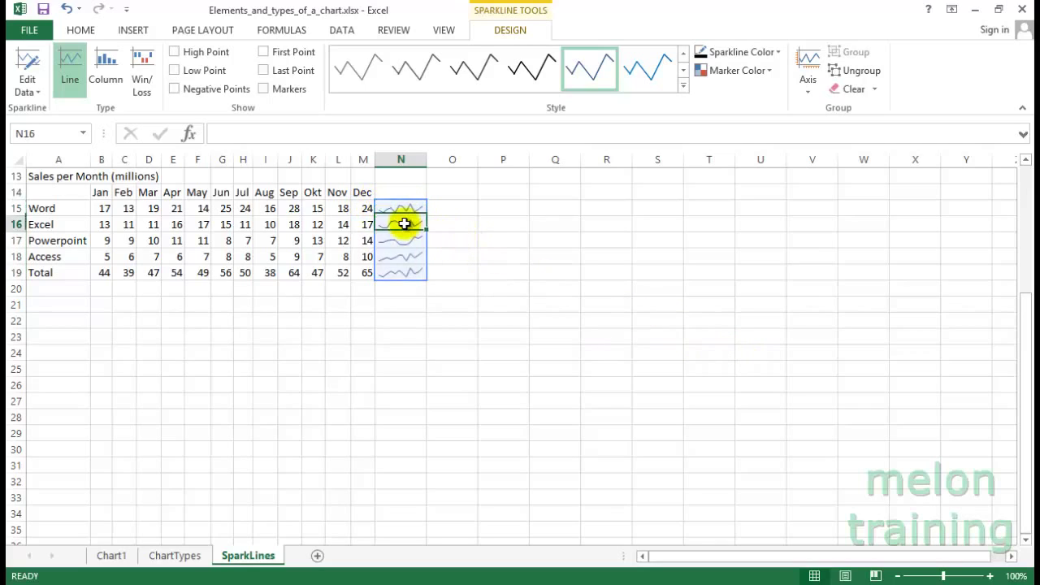
click(408, 236)
click(403, 256)
click(402, 273)
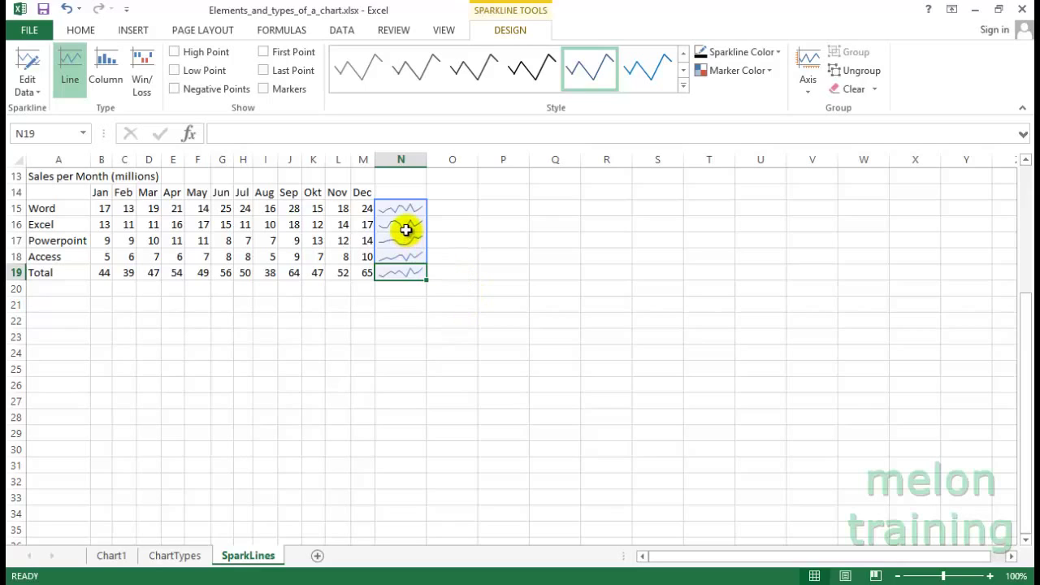
- Apply a yellow style to the line sparklines in N15:N19 and show their high and low points
drag(396, 208, 396, 270)
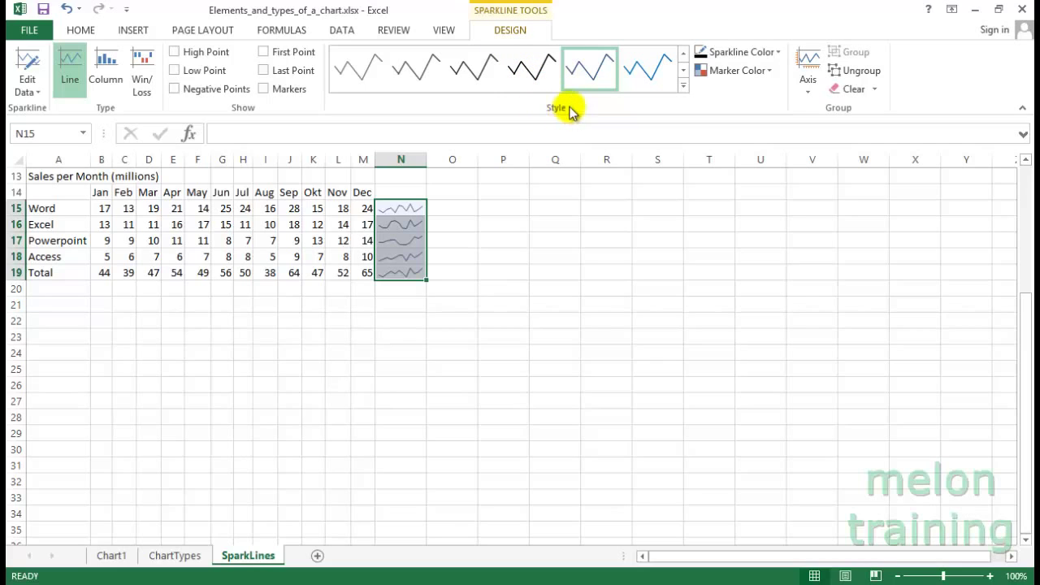
click(684, 86)
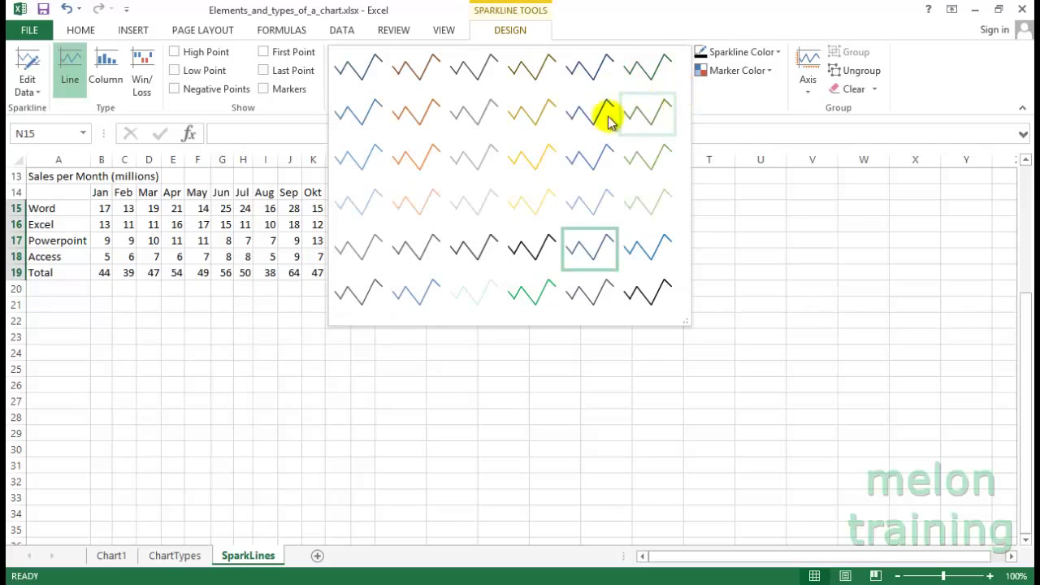
click(528, 158)
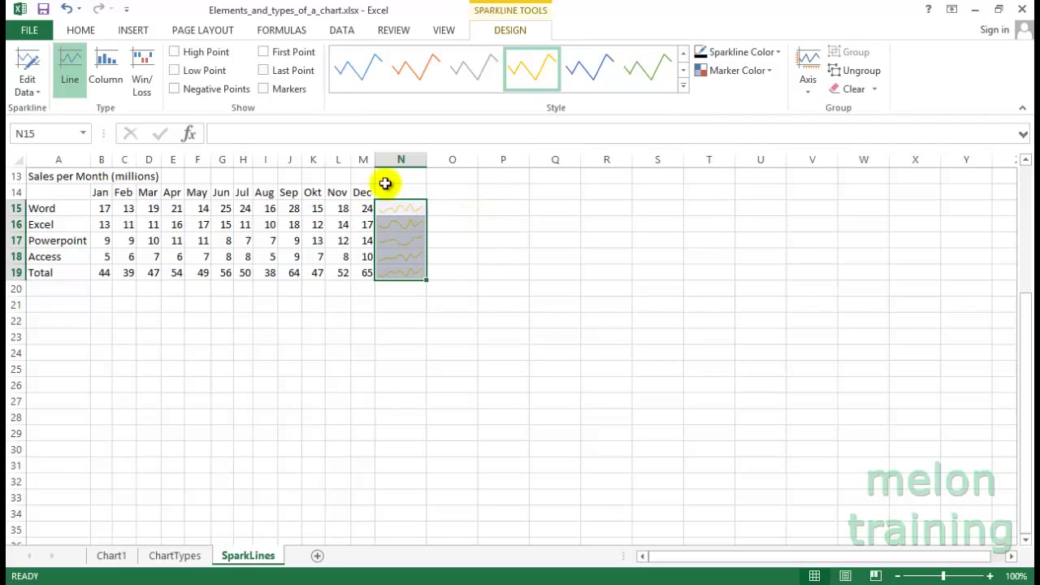
click(176, 73)
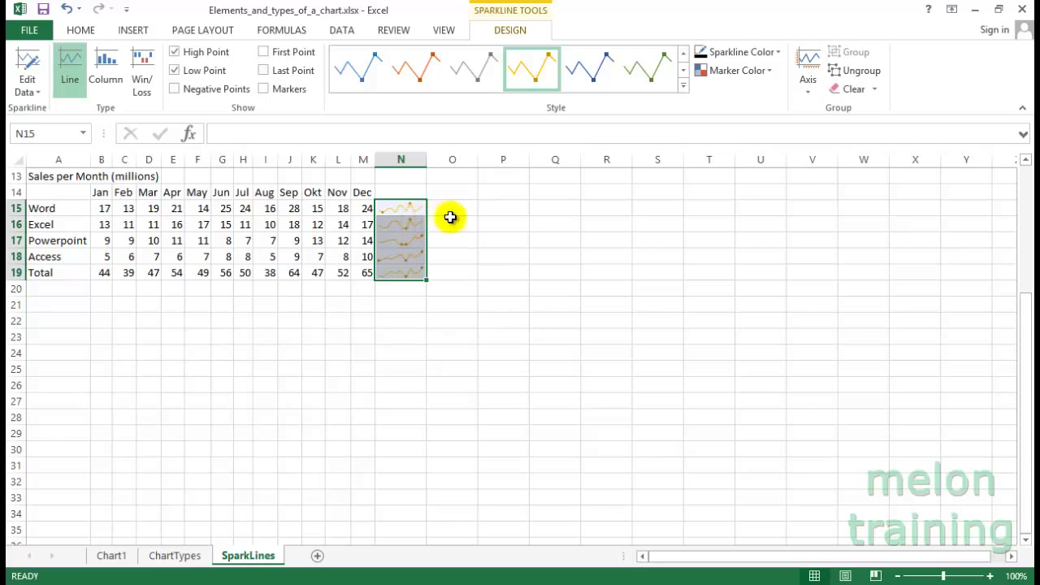
- Turn on Show Axis for the line sparklines in N15:N19
click(809, 96)
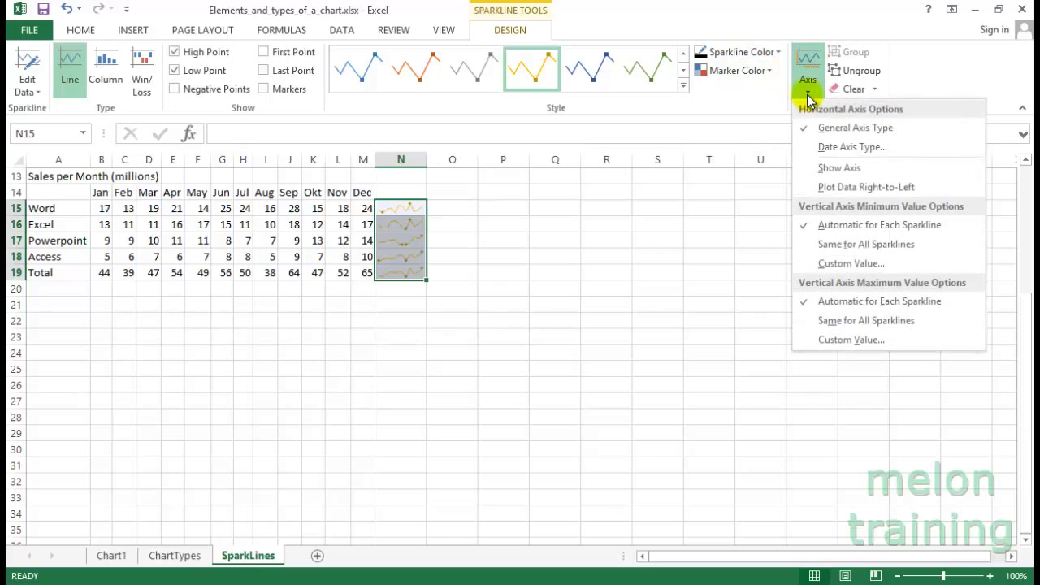
click(821, 167)
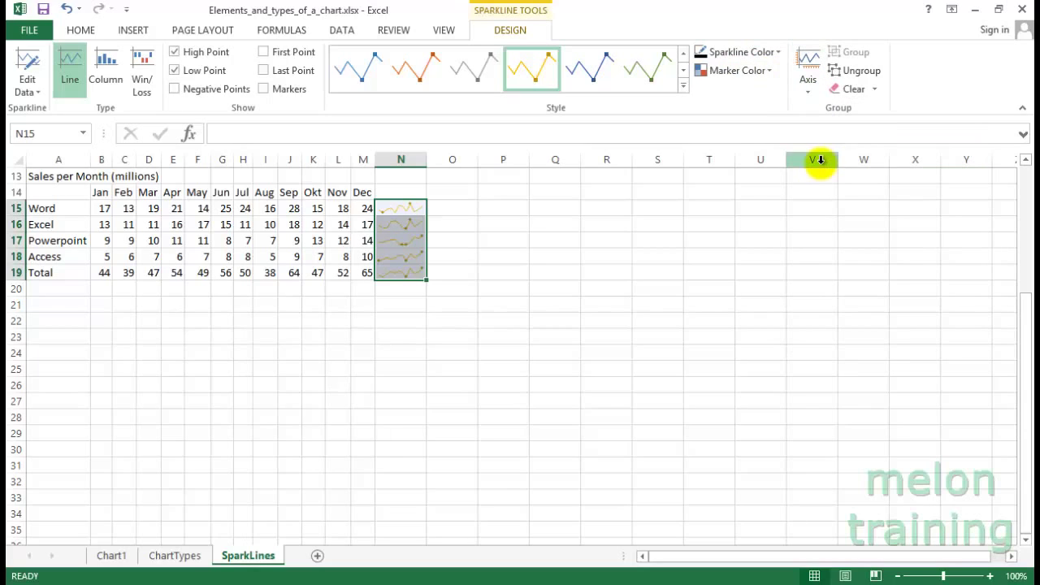
click(810, 95)
click(810, 96)
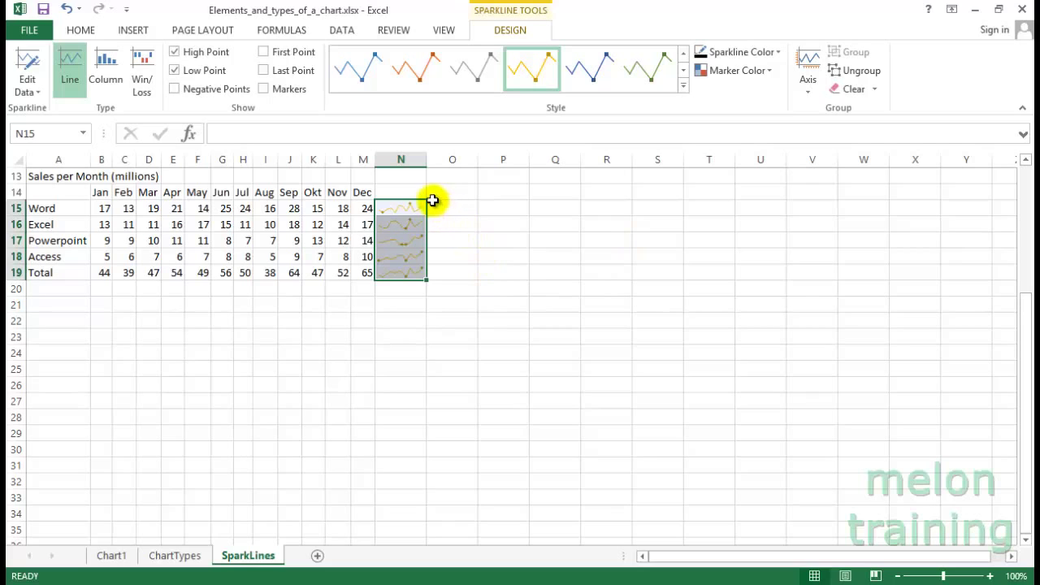
- Insert column sparklines in O15:O19 from the data range B15:M19, and move the selection to P15
drag(444, 209, 444, 275)
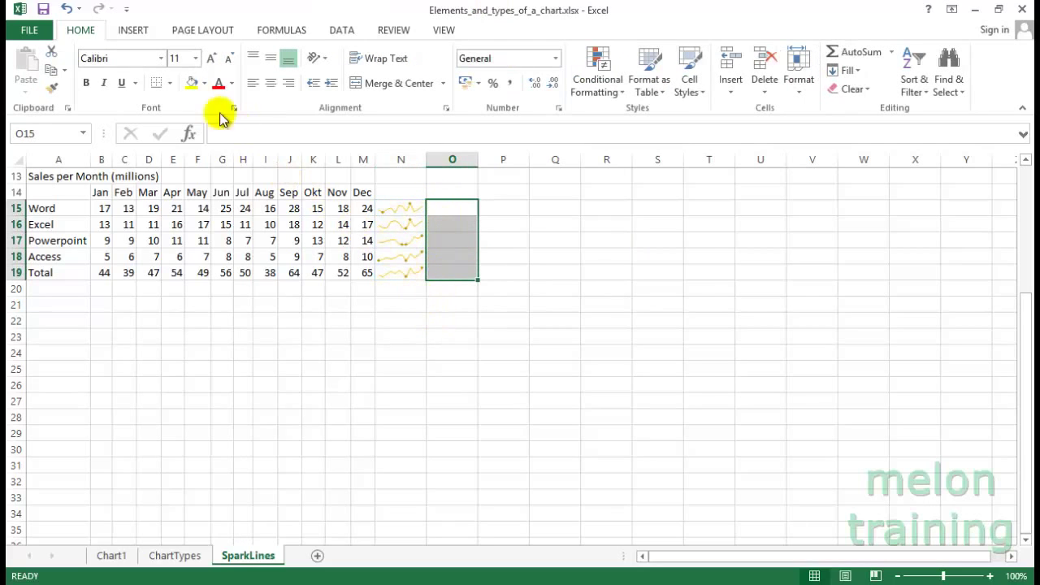
click(142, 35)
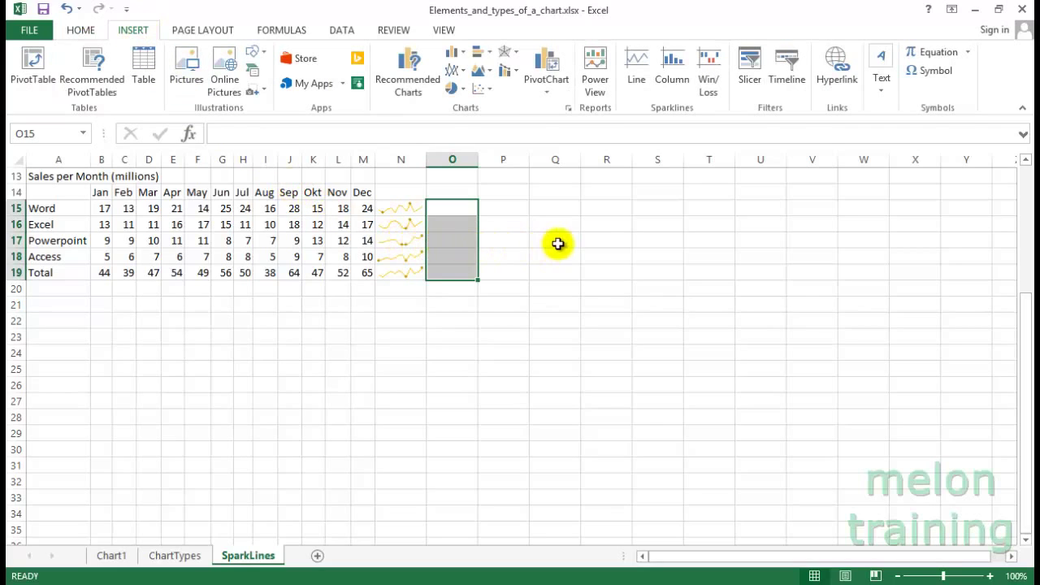
click(680, 92)
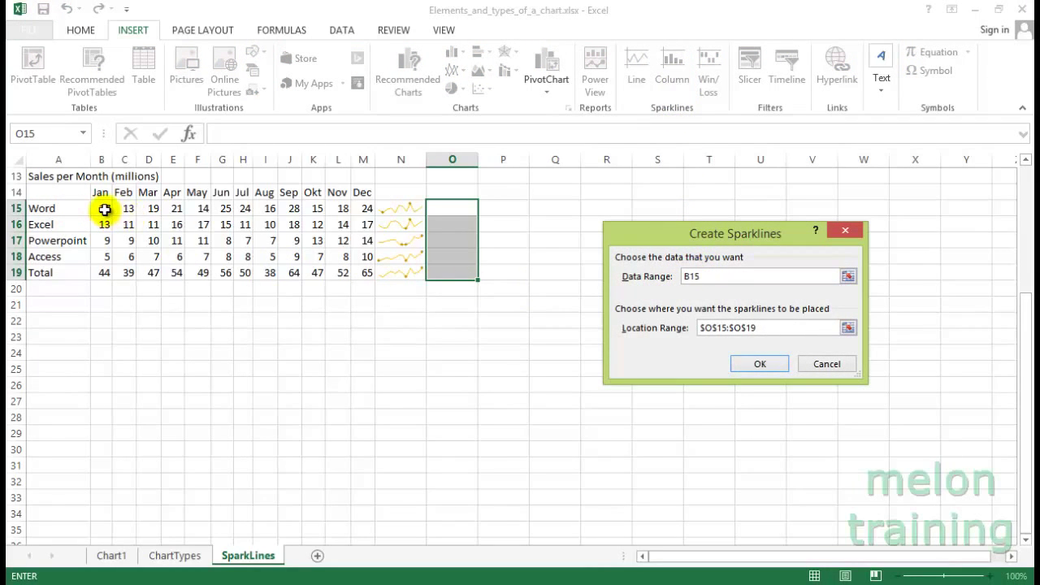
drag(105, 210, 360, 272)
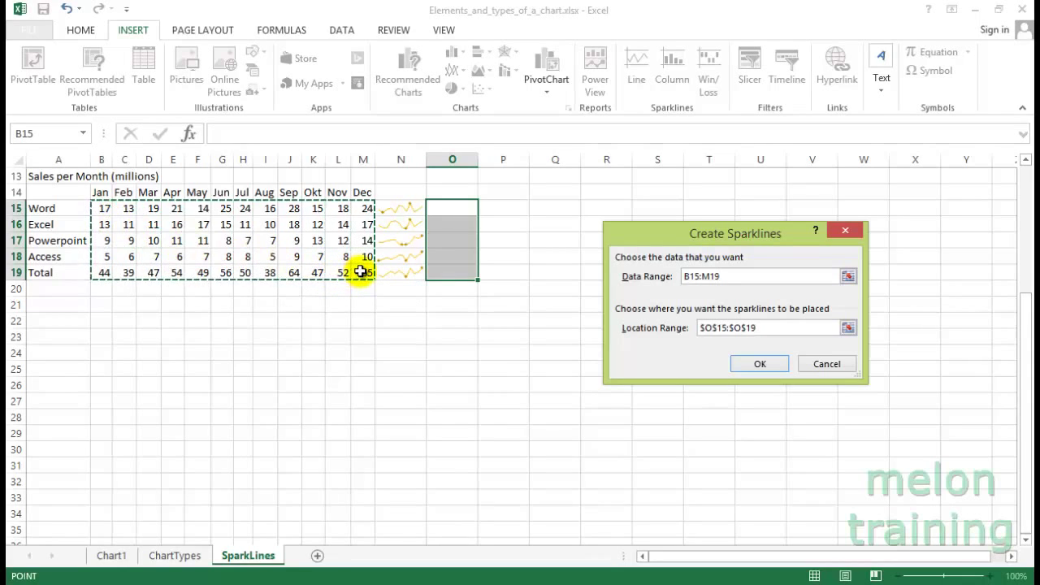
click(768, 364)
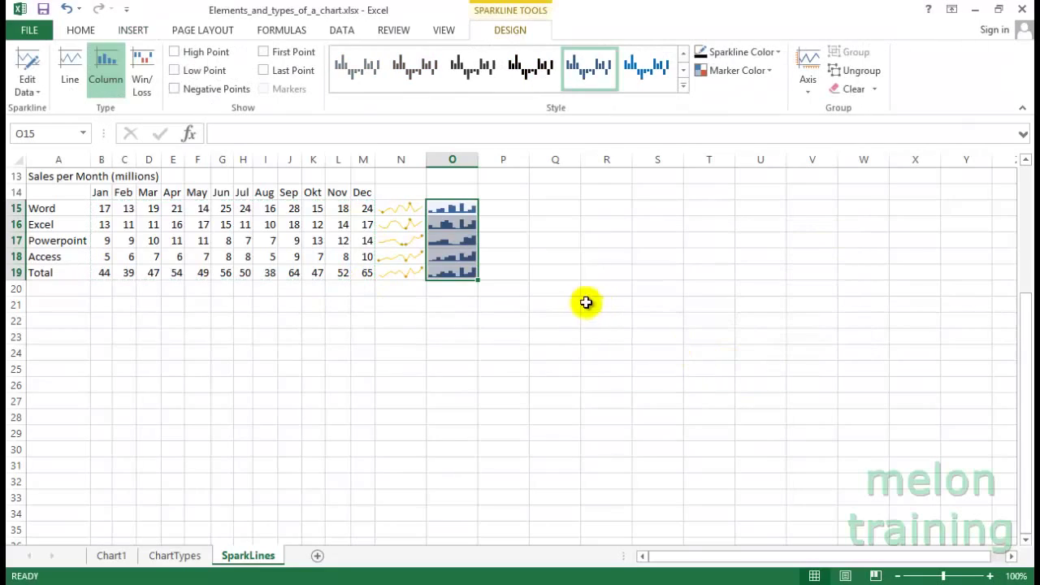
click(505, 208)
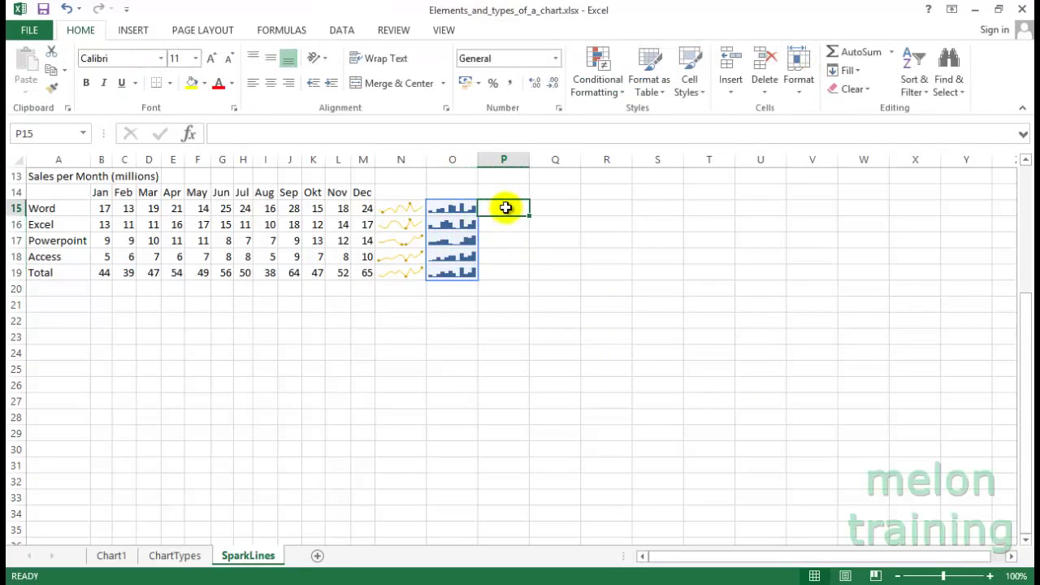